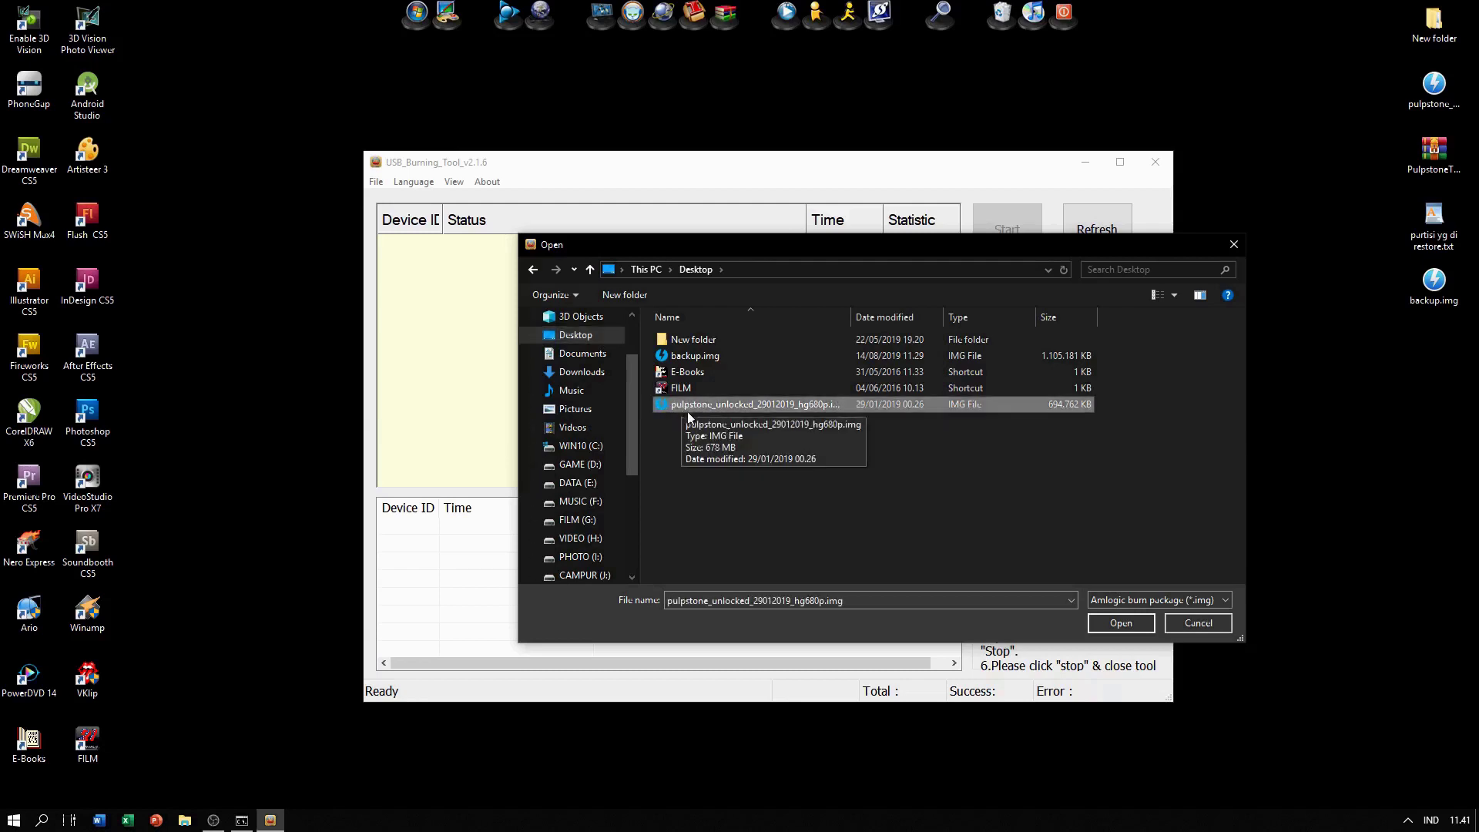
- Load pulpstone_unlocked_29012019_hg680p.img as the burn package, flash it to the connected device, and stop the burning session
left_click(1118, 623)
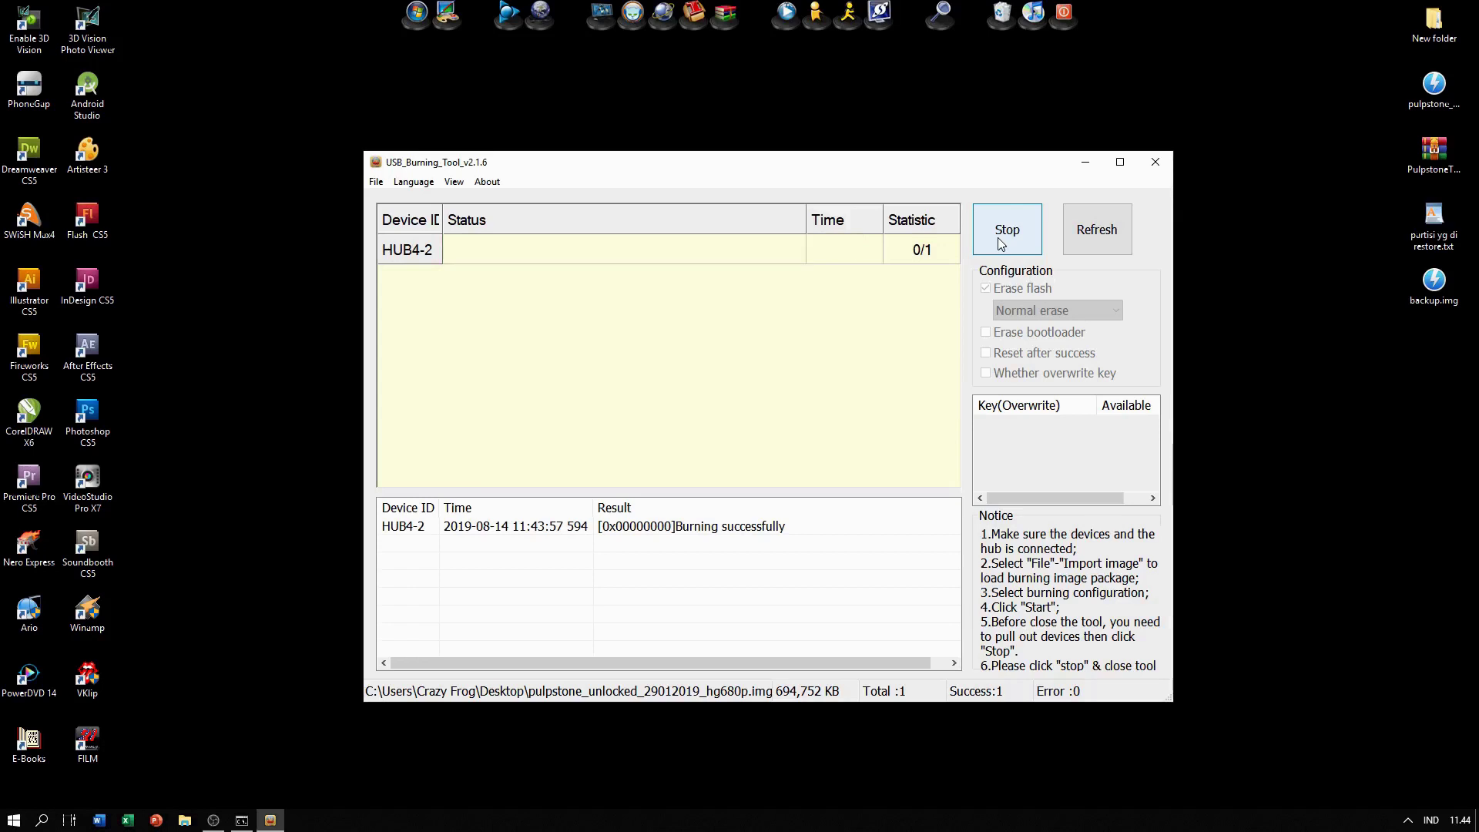
left_click(997, 237)
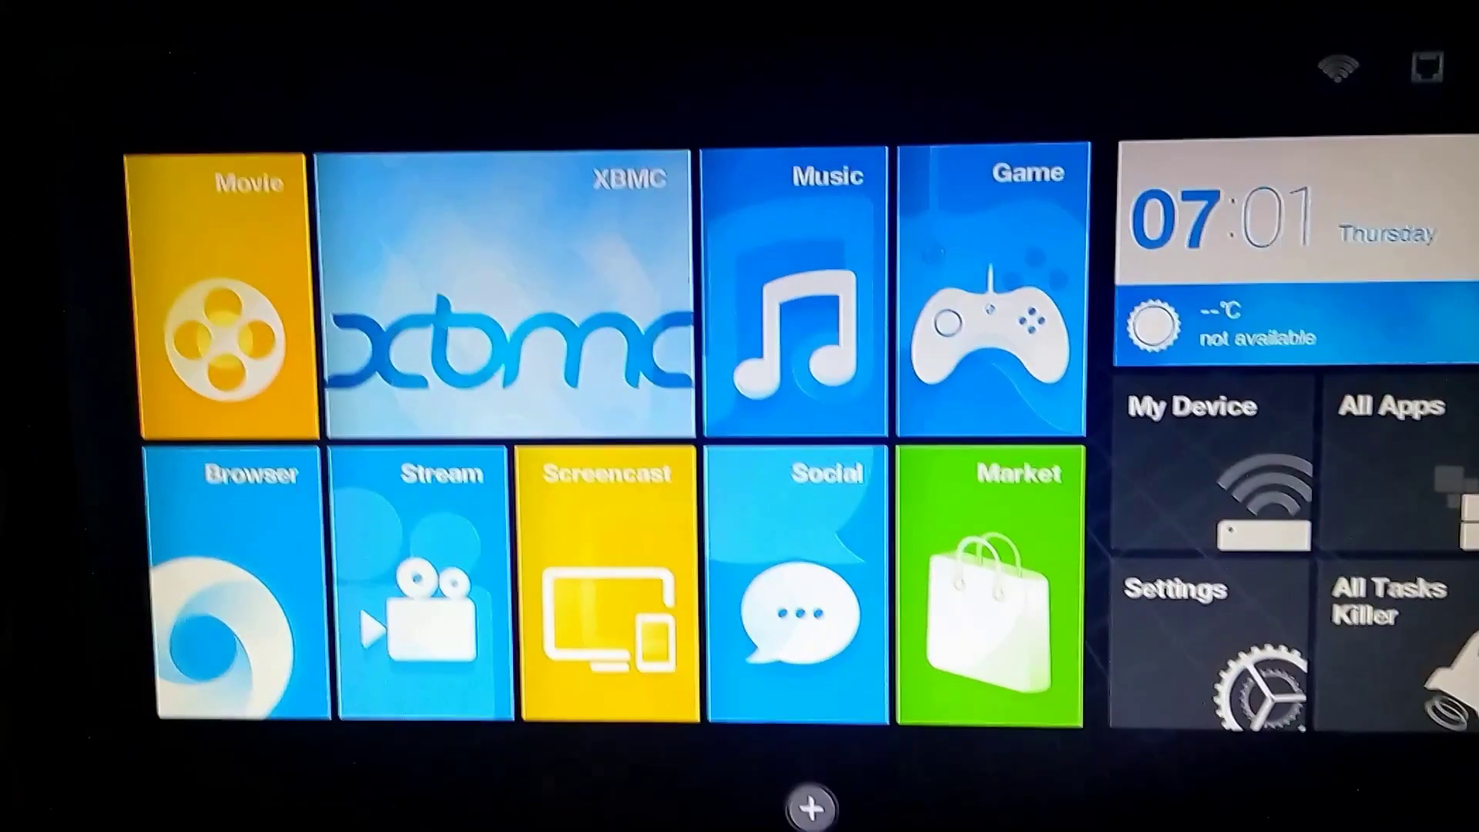
- Open the All Apps list from the TV box's home screen
key("Down")
key("Down")
key("Right")
key("Right")
key("Right")
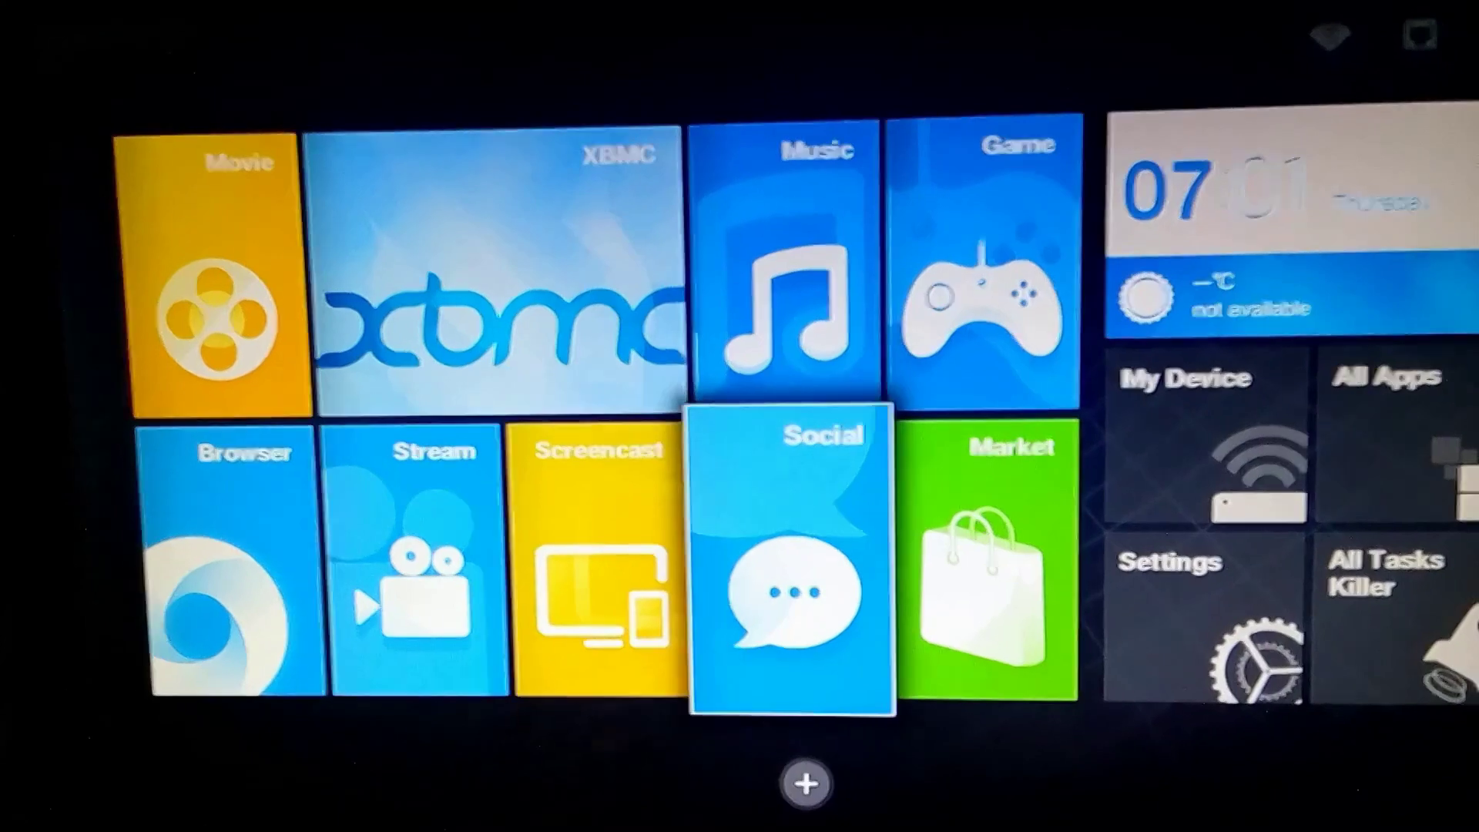
key("Right")
key("Right")
key("Right")
key("Up")
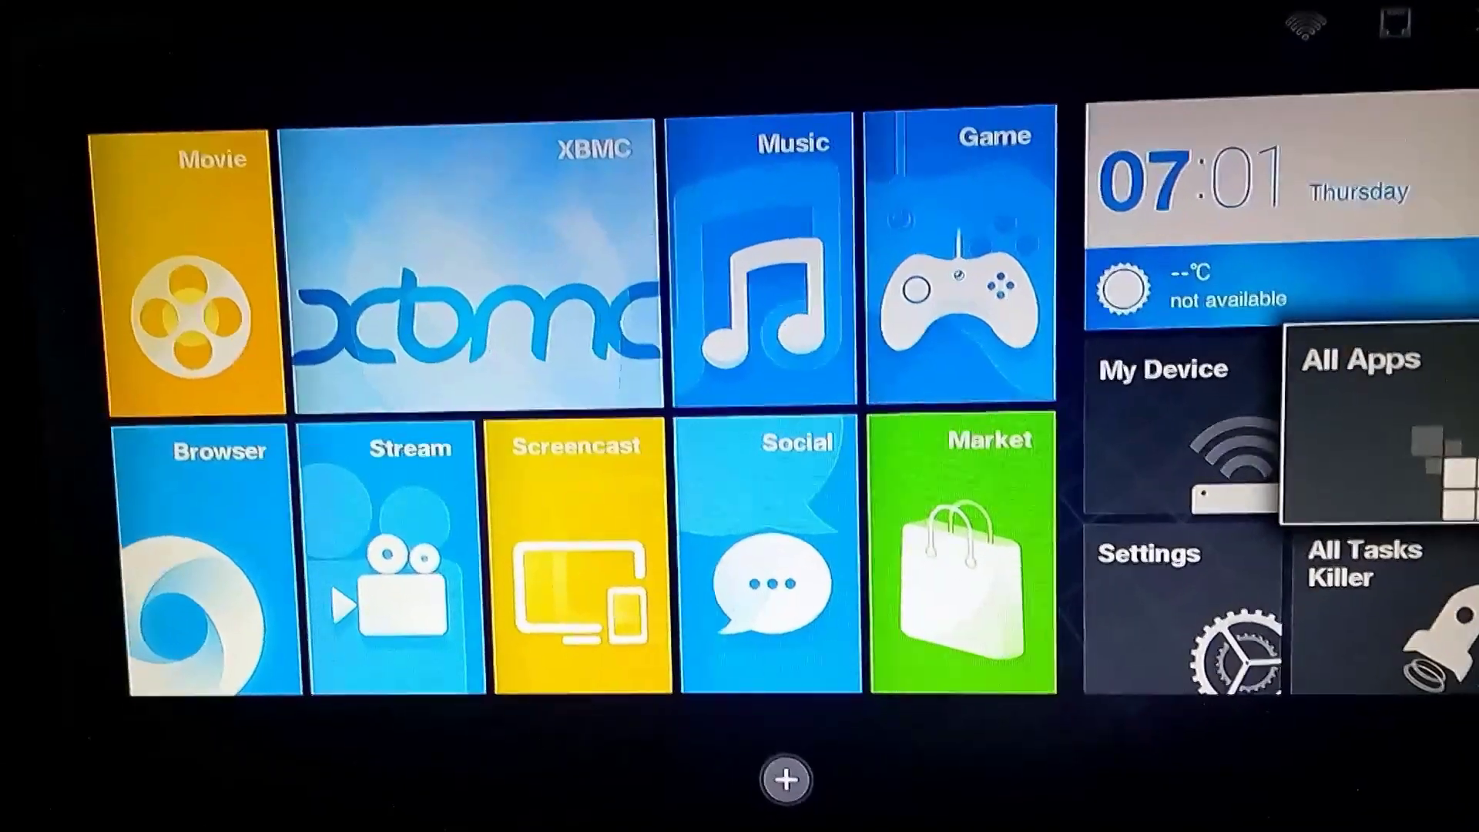
key("Return")
- Examine the apps installed with the flashed firmware on the TV box, and leave the All Apps list
key("Down")
key("Right")
key("Right")
key("Right")
key("Right")
key("Up")
key("Left")
key("Left")
key("Left")
key("Left")
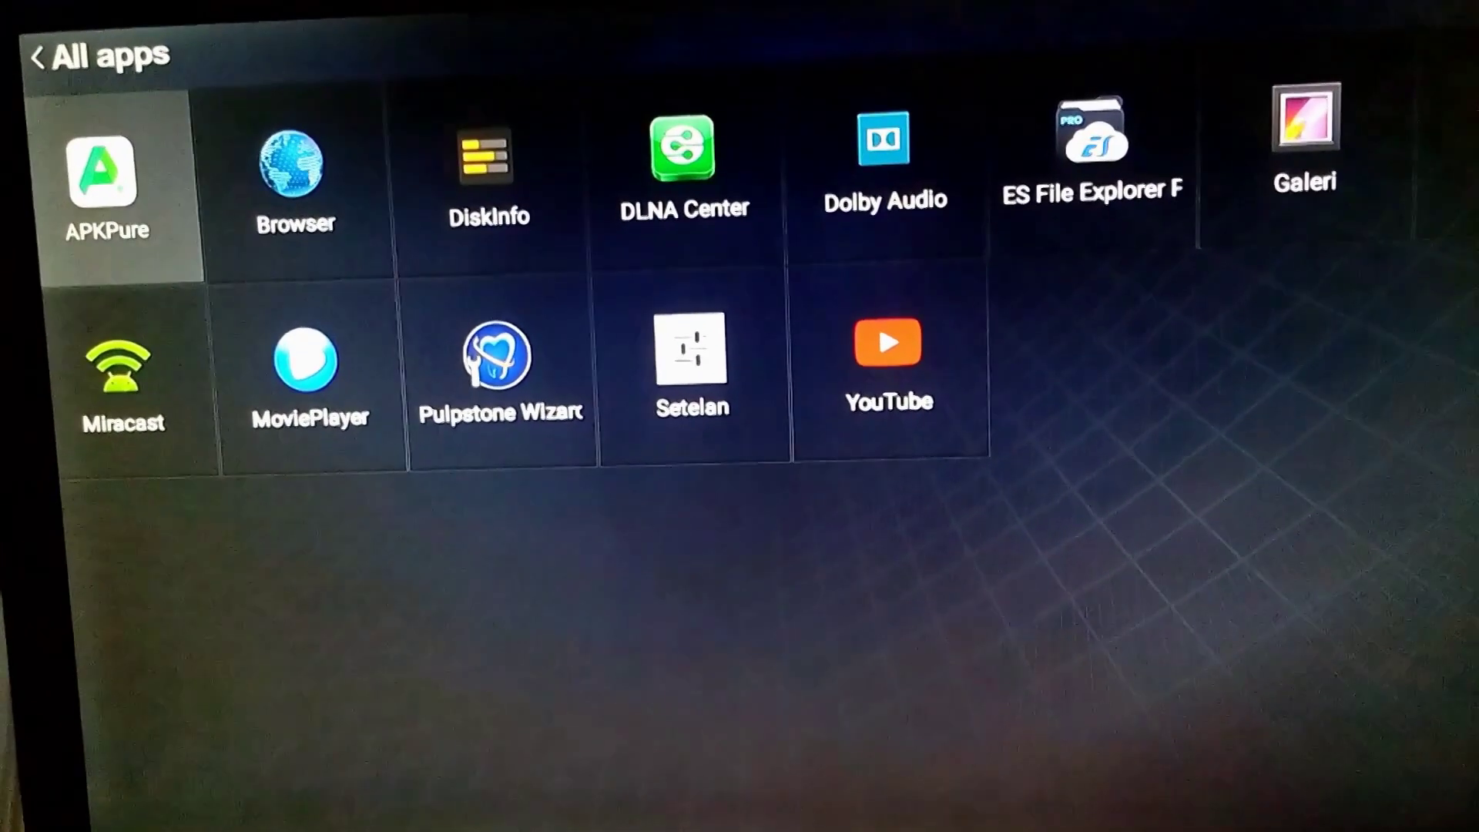
key("Escape")
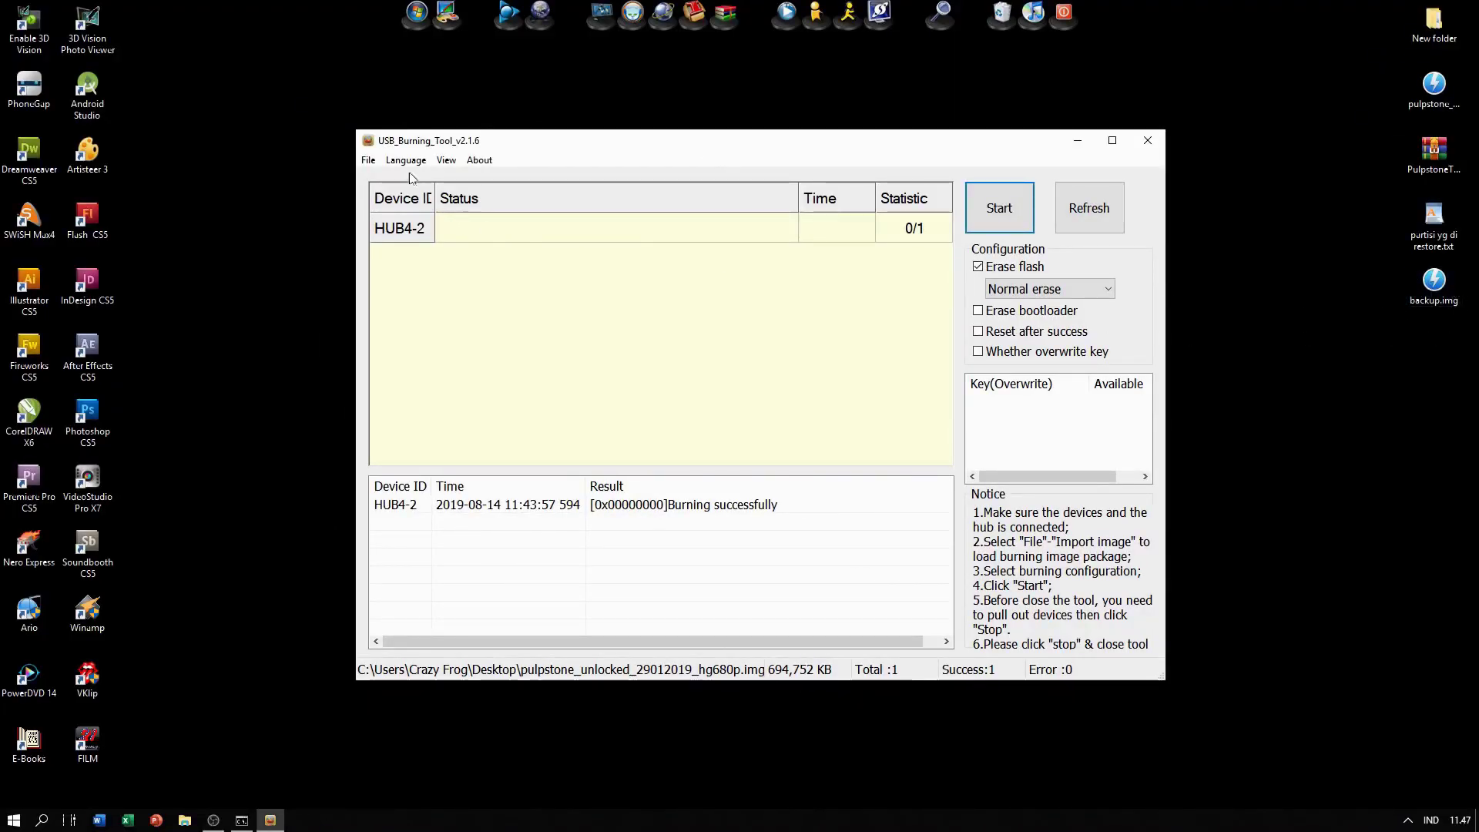
- In USB Burning Tool, import backup.img from the Desktop as the burning image package
left_click(369, 162)
left_click(376, 178)
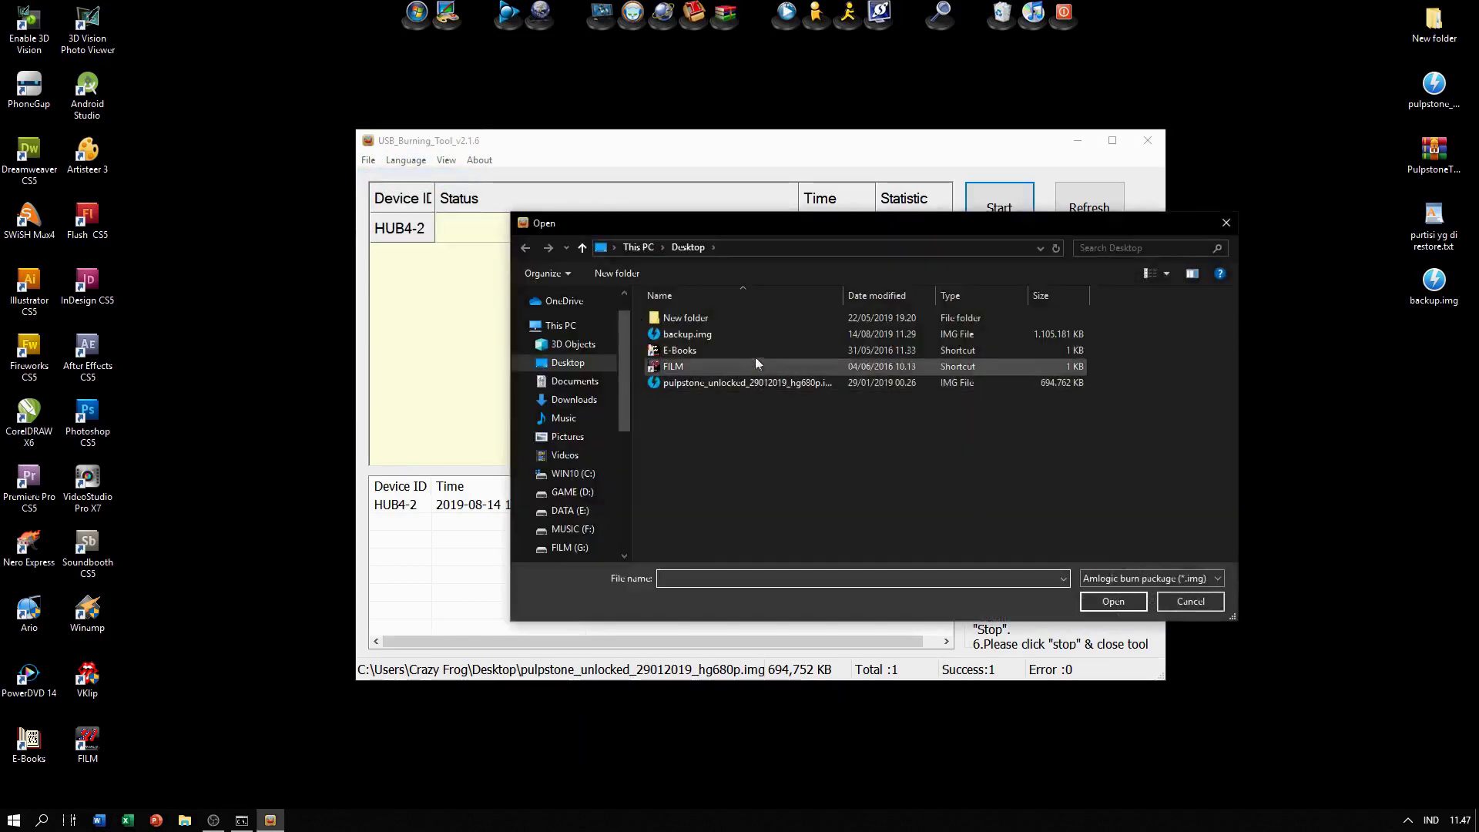
double_click(687, 334)
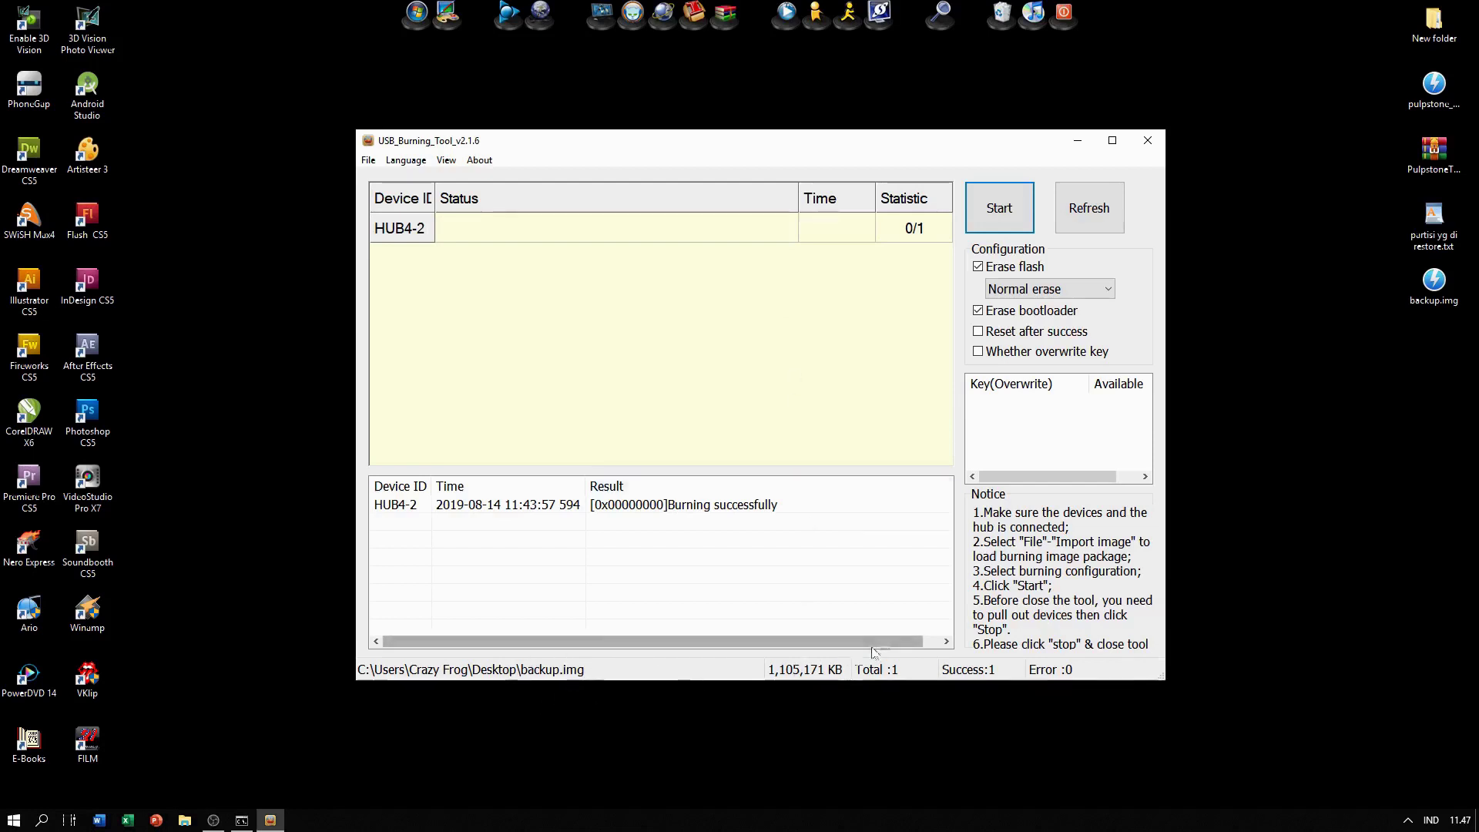
- Turn off Erase bootloader, keeping Erase flash on Normal erase, and start burning the backup image
left_click(978, 311)
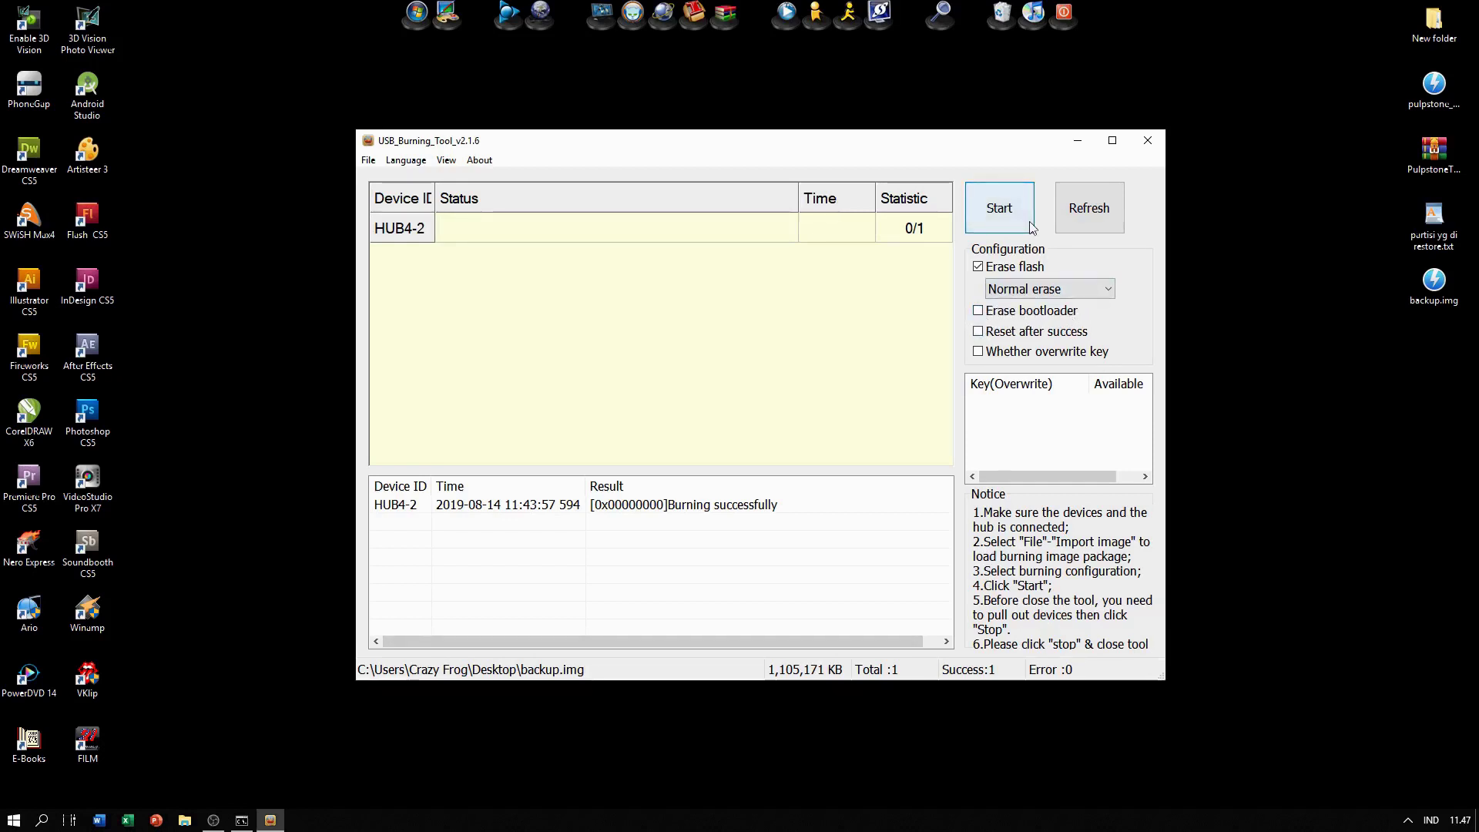
left_click(1010, 210)
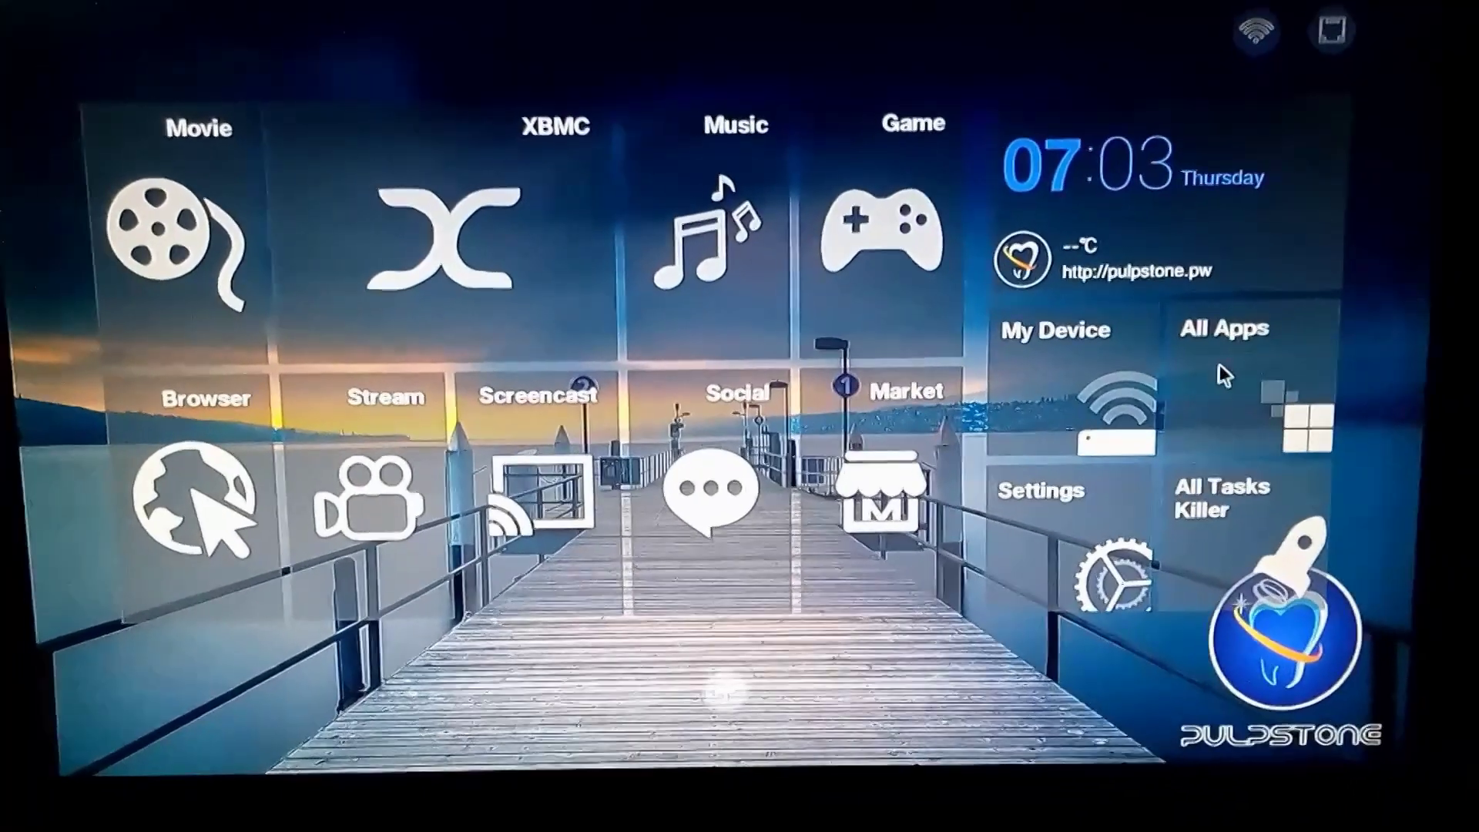
- Check the installed apps in the TV box's All Apps list after the backup flash, and return to the home screen
left_click(1218, 366)
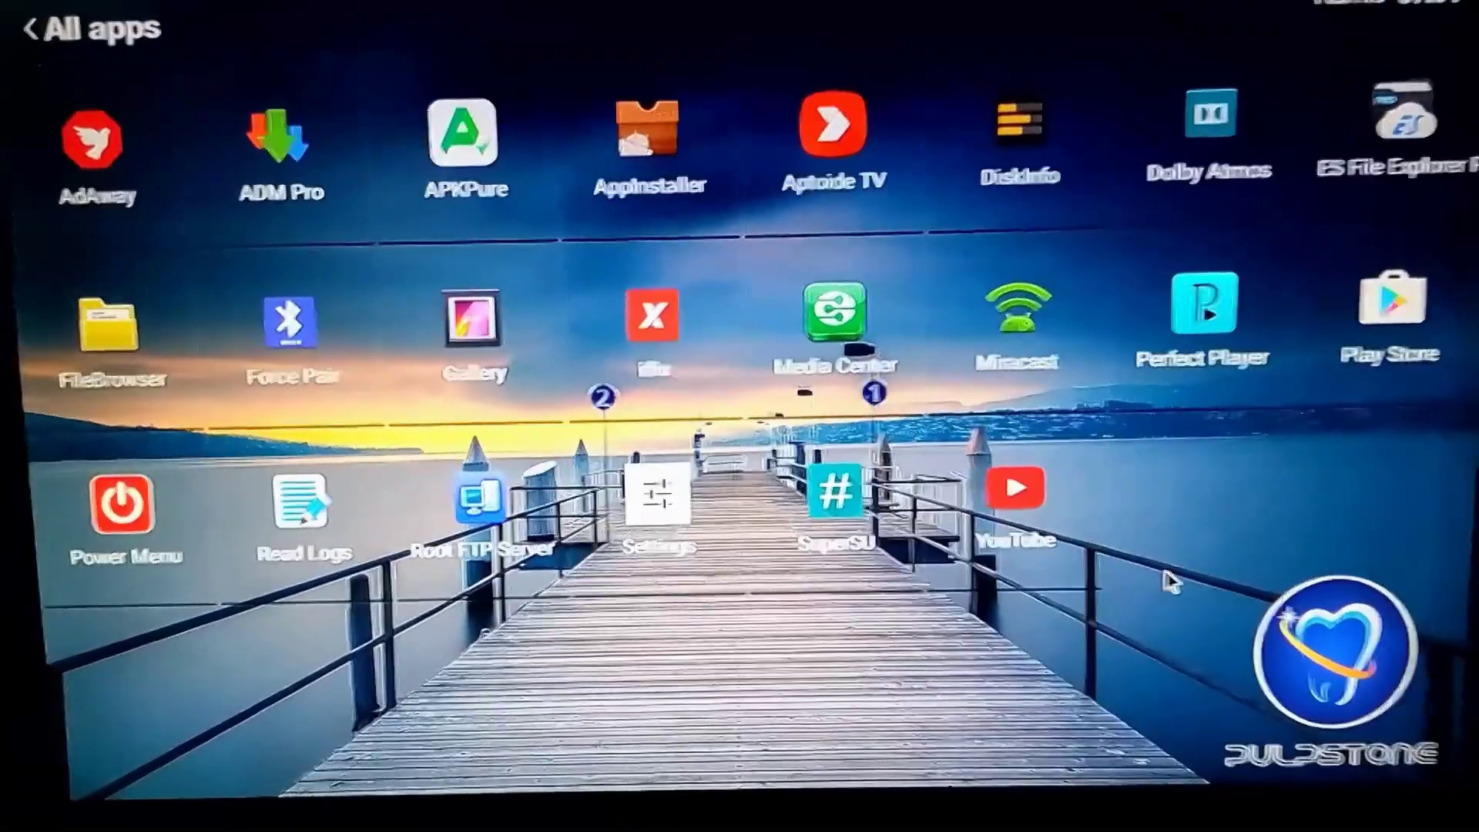
right_click(1167, 581)
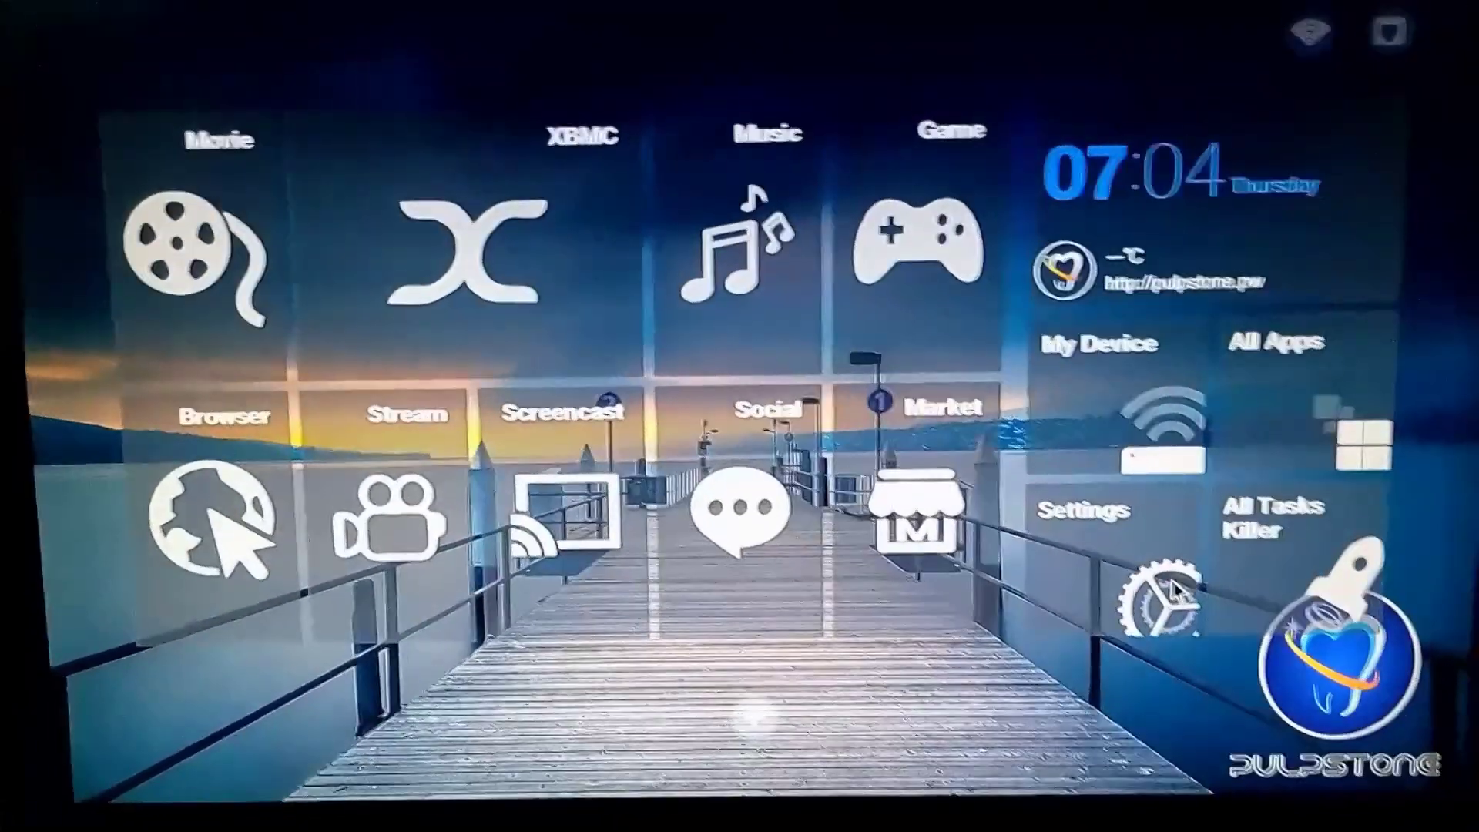